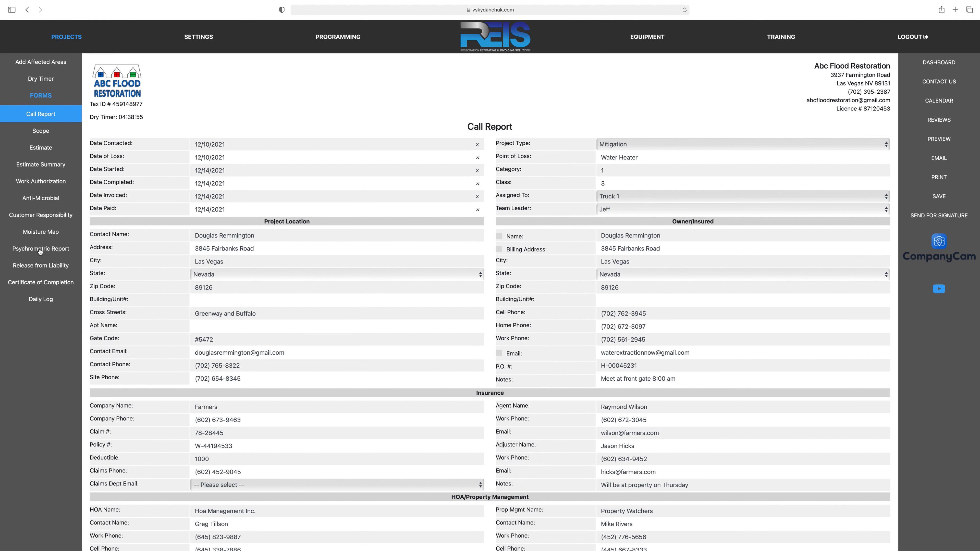
Step: Open the Psychrometric Report and set the Office's outside temperature for the 12/11/2021 initial inspection to 69
click(42, 250)
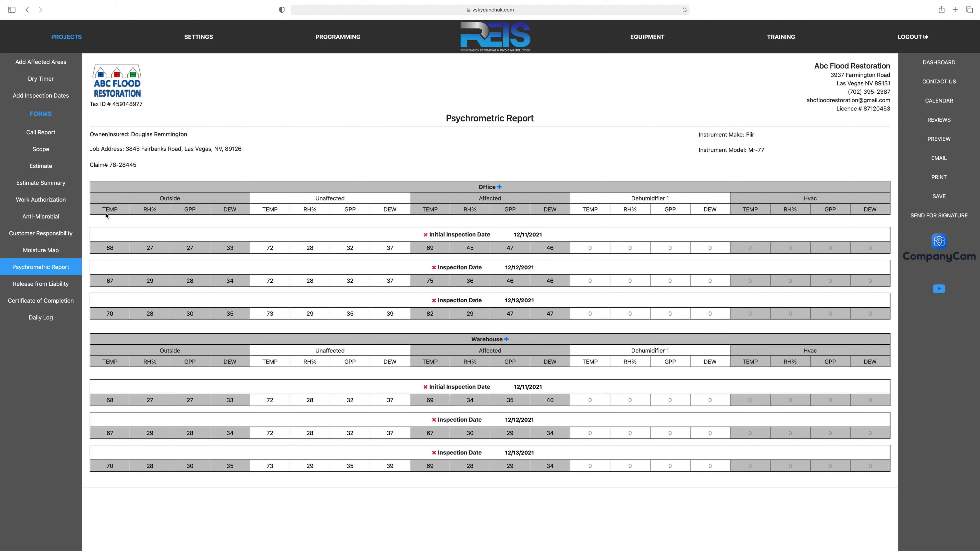
click(117, 248)
key(BackSpace)
key(BackSpace)
text(6)
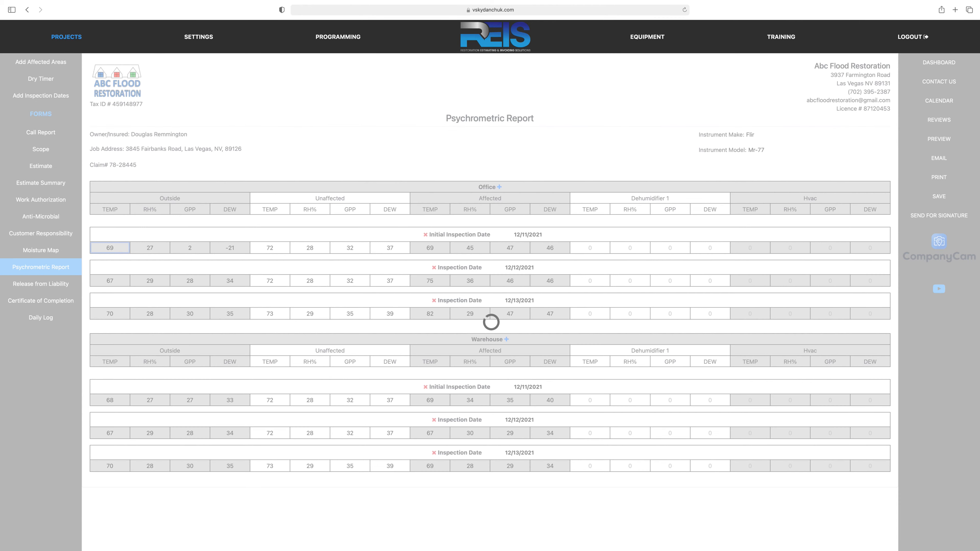
text(9)
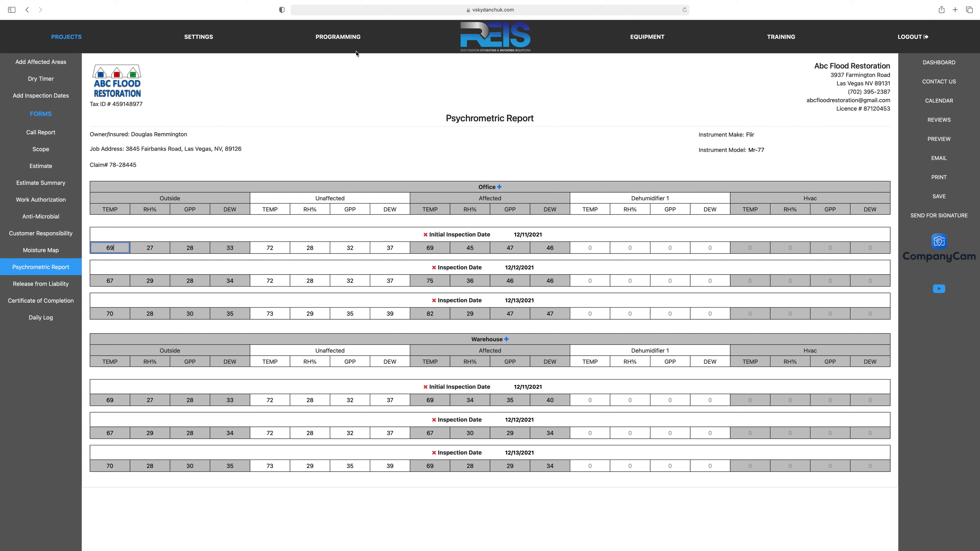
Step: Add inspection dates from 11 to 15 December 2021 to all affected areas of the project
click(42, 98)
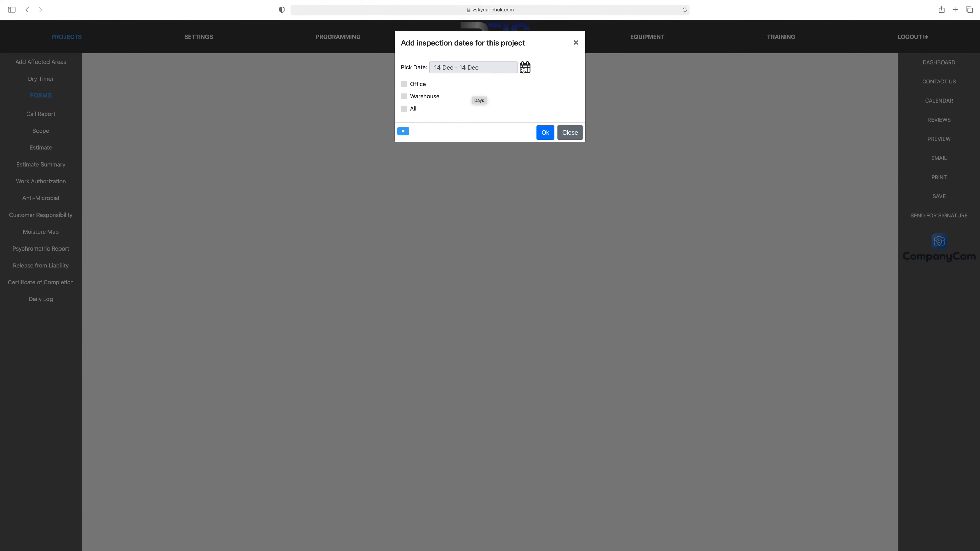
click(524, 68)
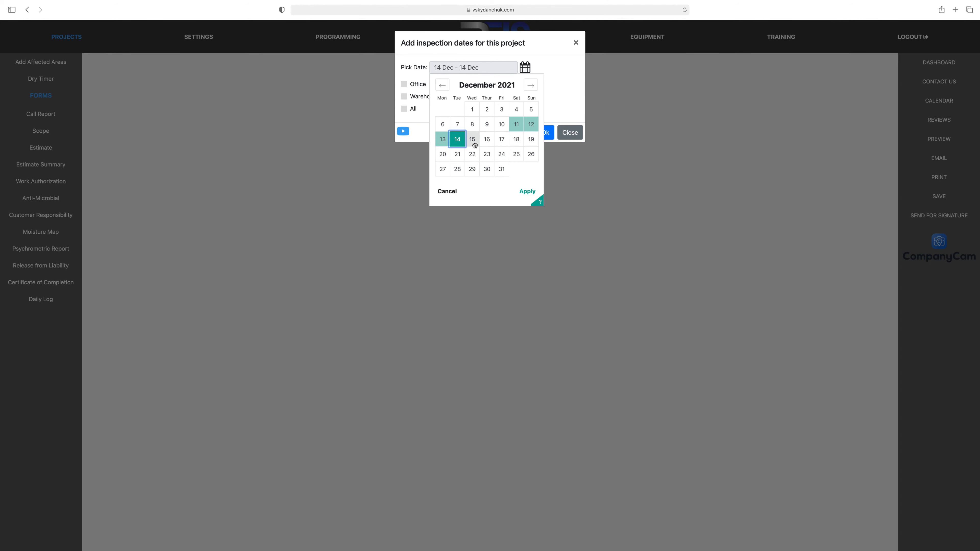
click(516, 127)
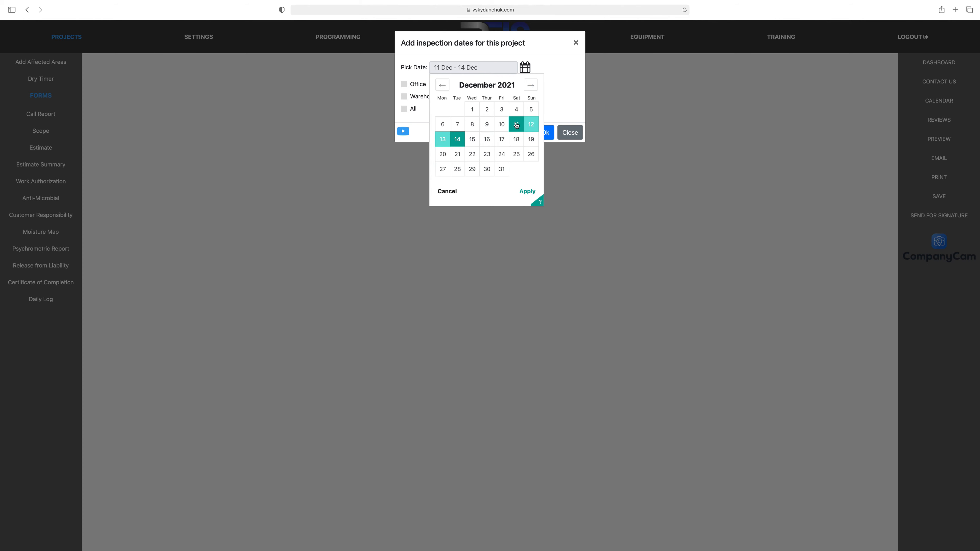
click(471, 142)
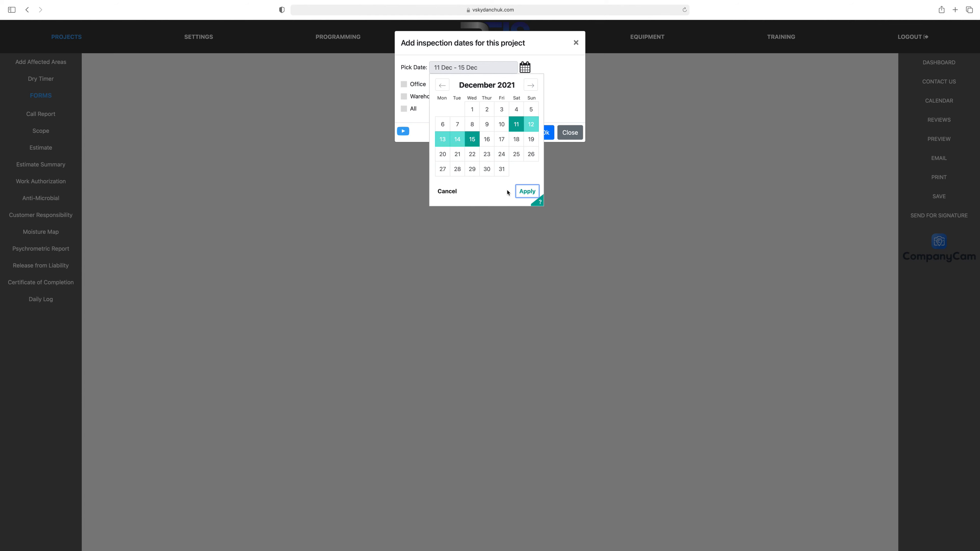
click(527, 193)
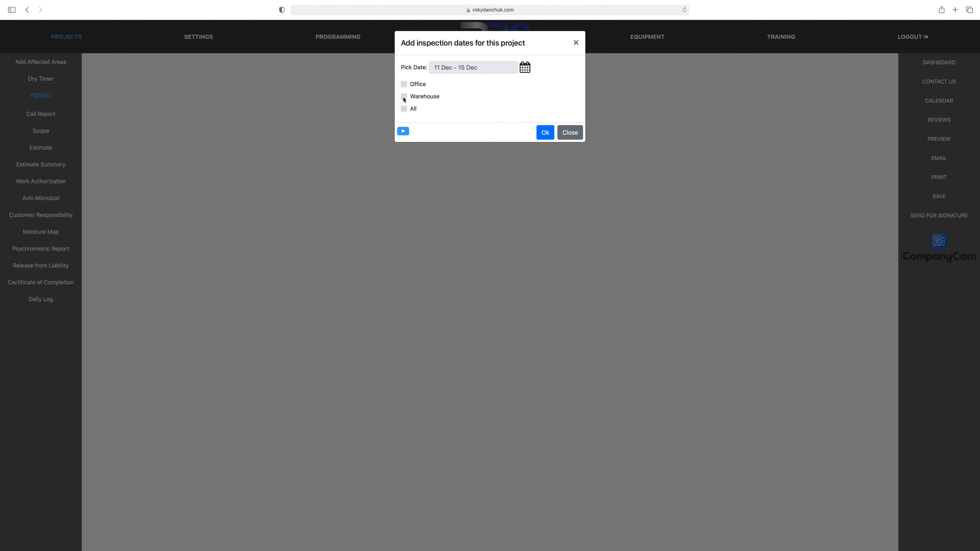
click(405, 85)
click(404, 110)
click(544, 133)
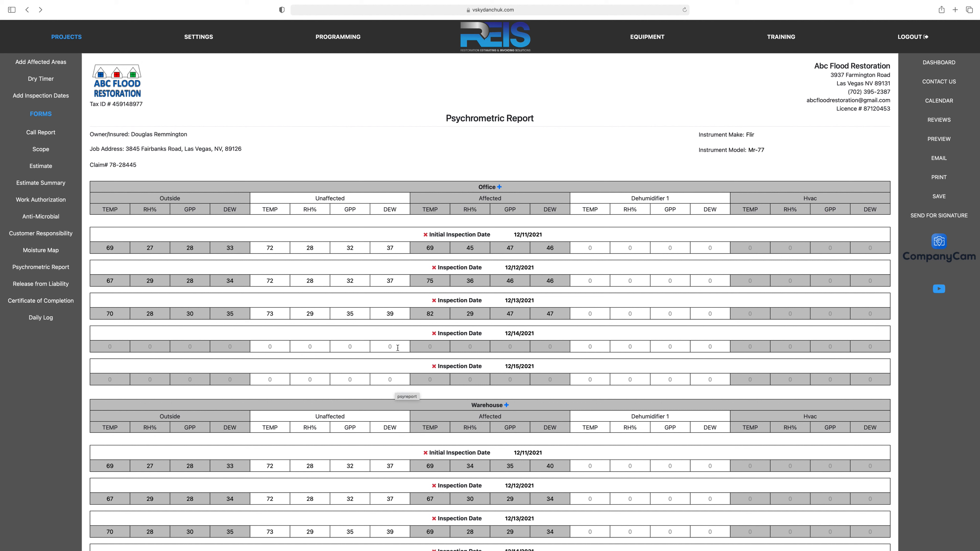
Step: Review the inspection date rows and readings of the Office and Warehouse areas in the report
scroll(397, 347, down, 3)
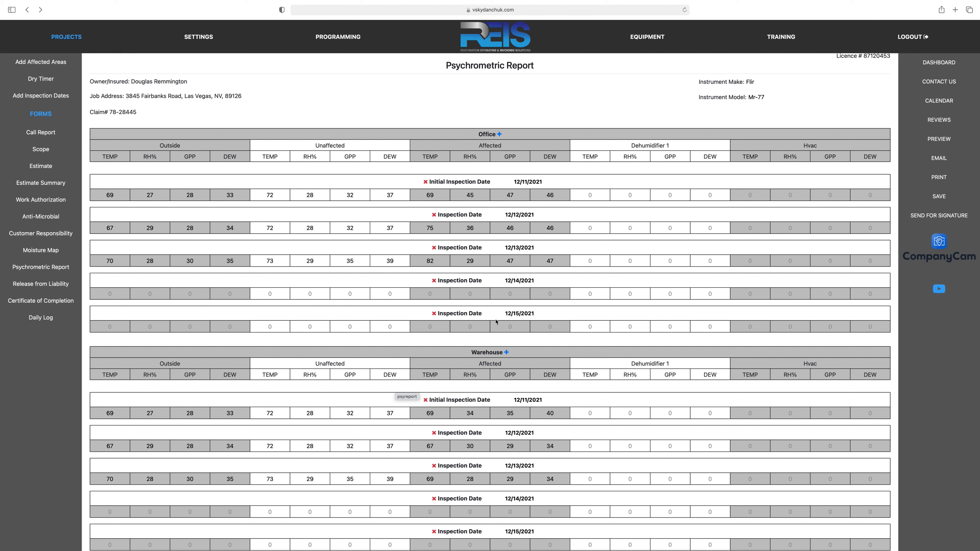
scroll(428, 368, down, 1)
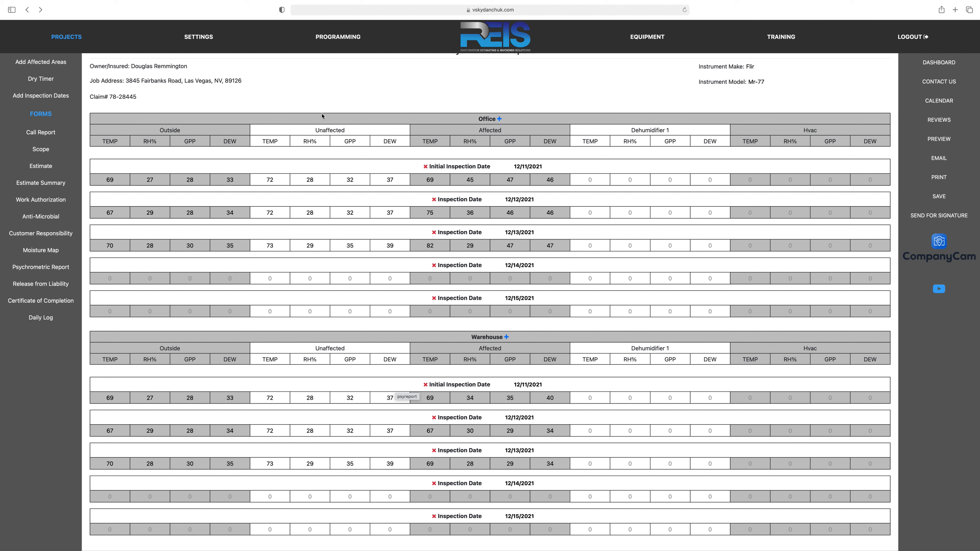
scroll(308, 96, up, 3)
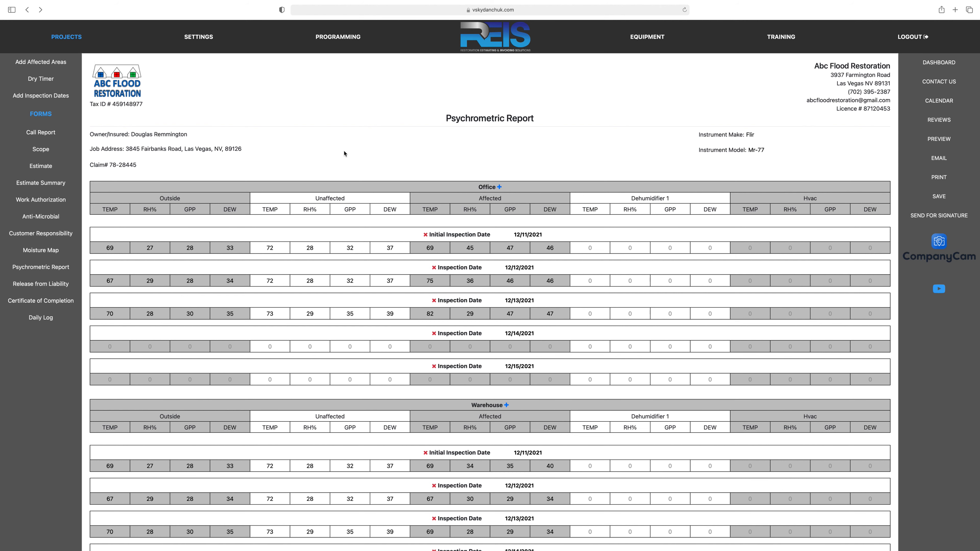
scroll(346, 154, down, 1)
scroll(346, 154, down, 1)
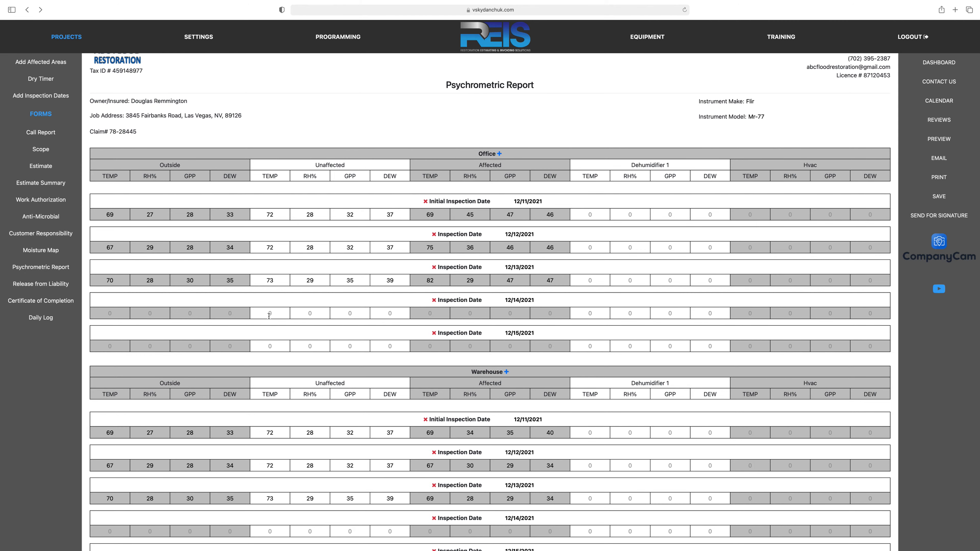
scroll(278, 320, down, 1)
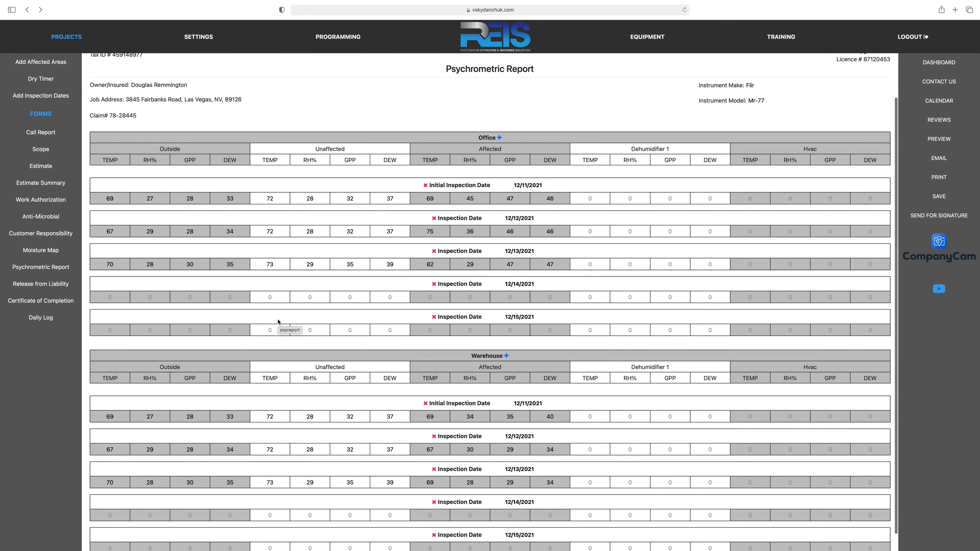
scroll(278, 321, up, 2)
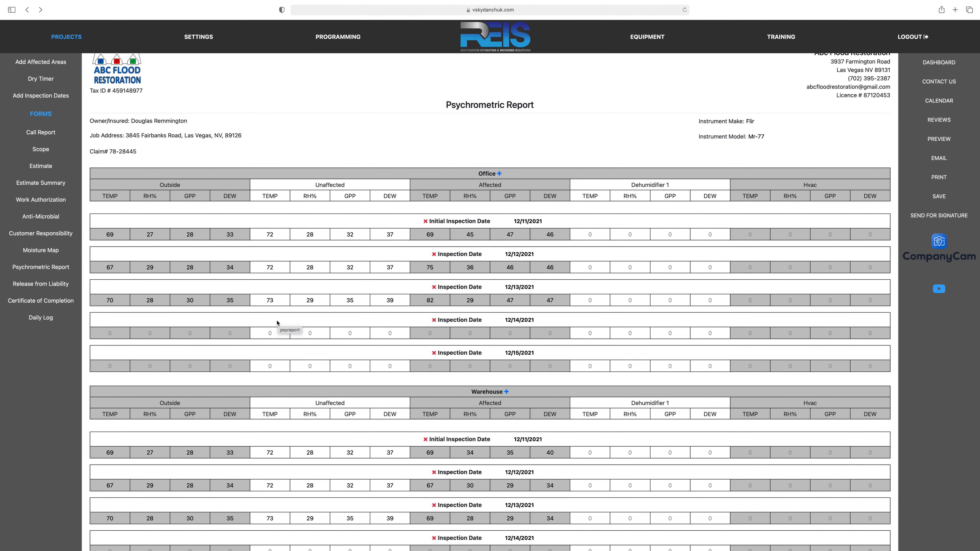
scroll(277, 323, down, 2)
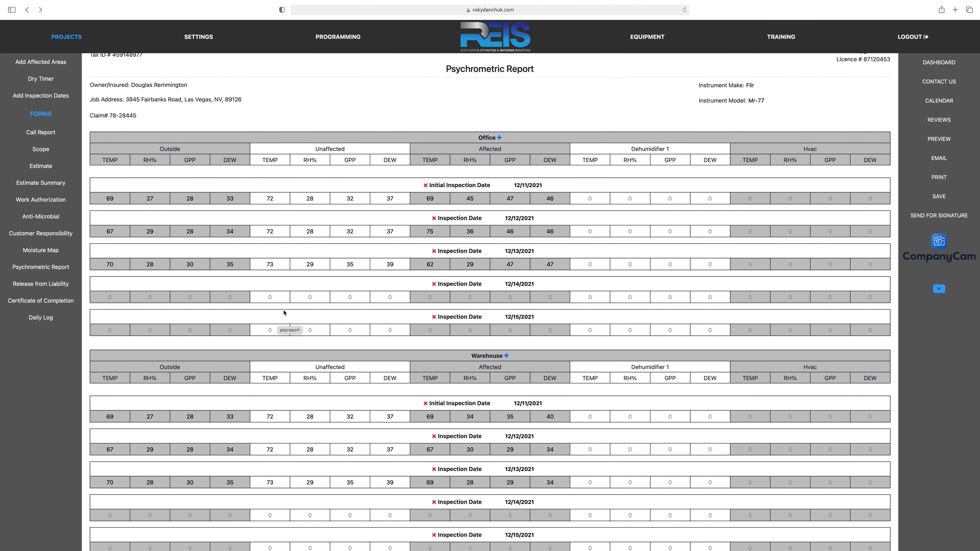
Step: Split the Warehouse area into 2 drying zones
scroll(284, 313, down, 1)
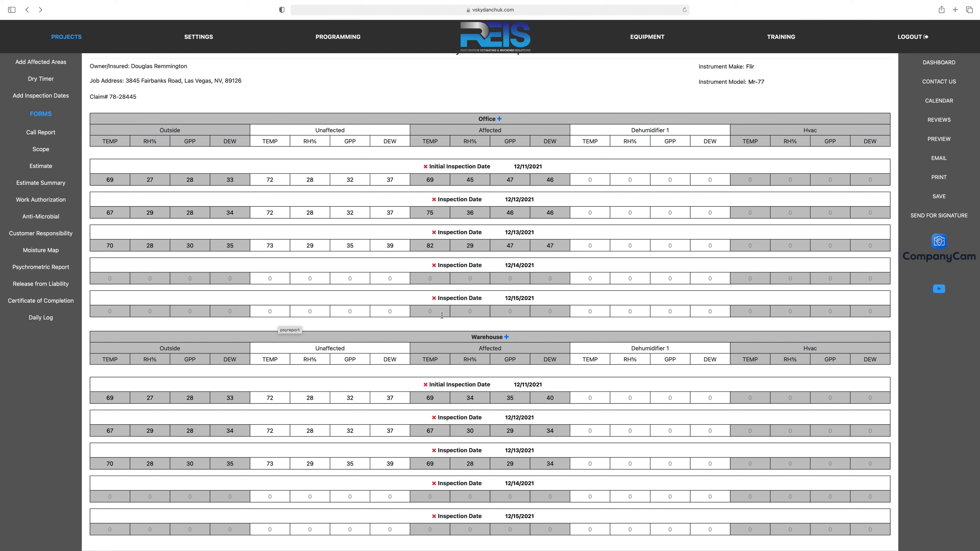
click(506, 338)
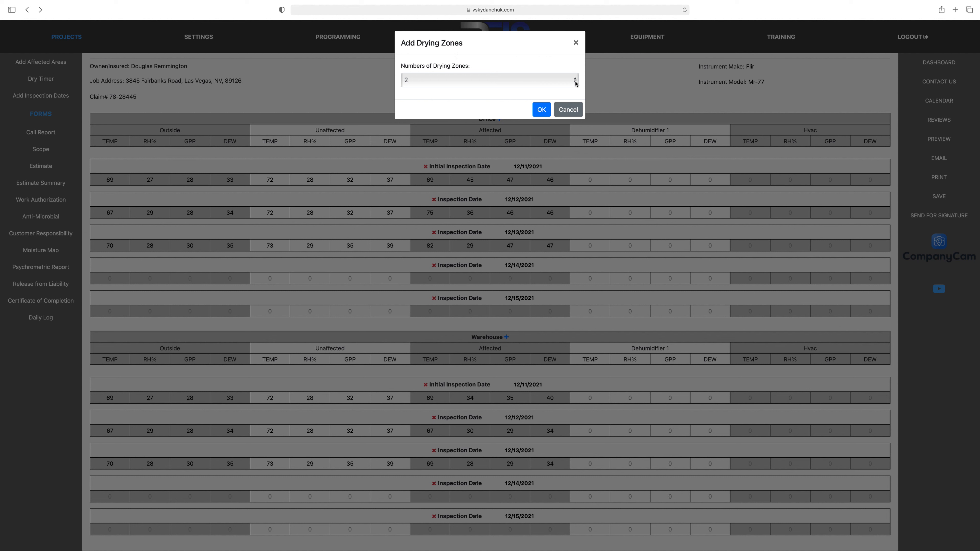
click(576, 83)
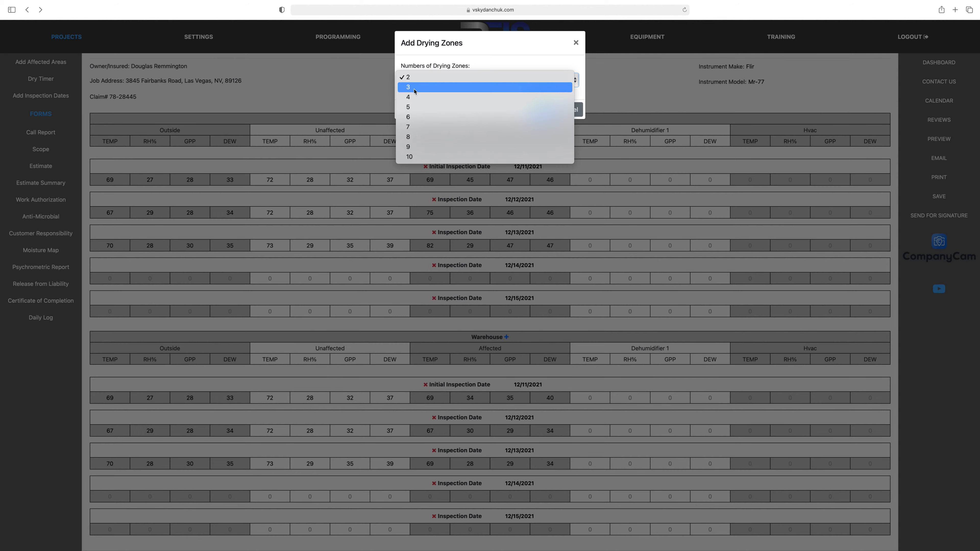
click(410, 78)
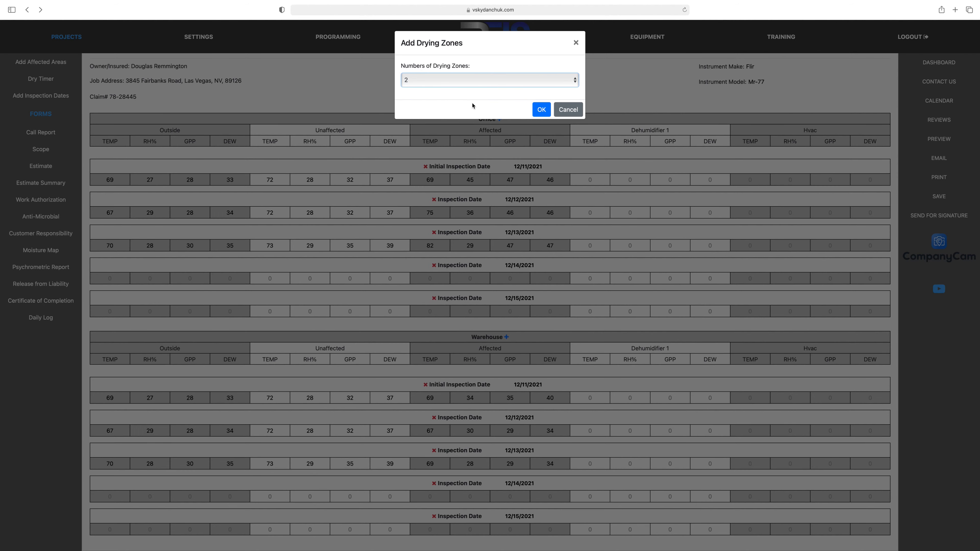
click(540, 111)
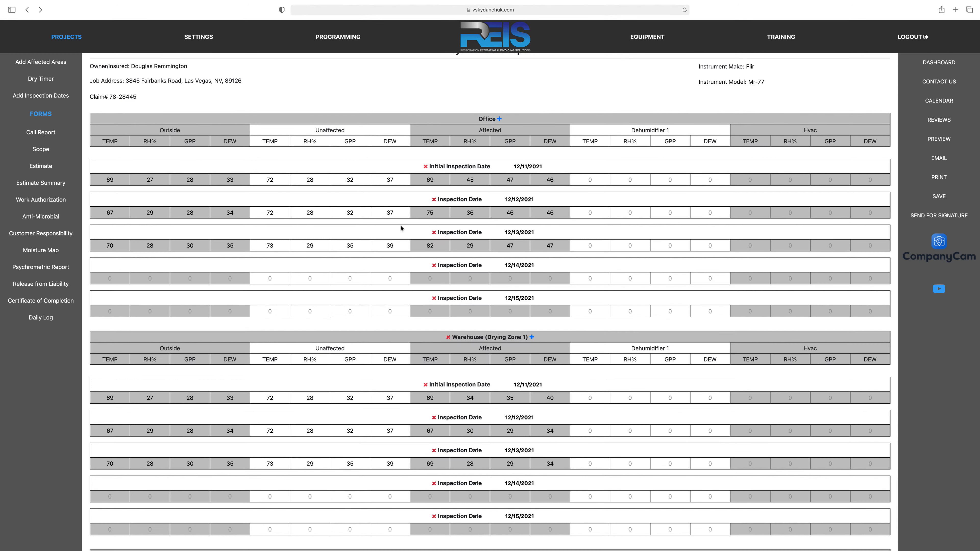
Step: Remove Warehouse Drying Zone 2 together with its area measurements
scroll(402, 228, down, 5)
scroll(505, 112, up, 3)
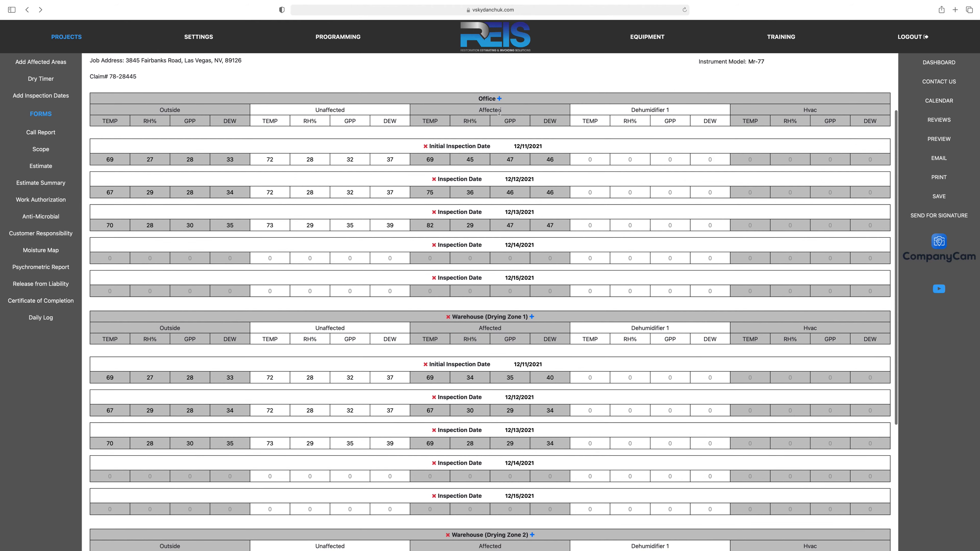
scroll(423, 182, down, 5)
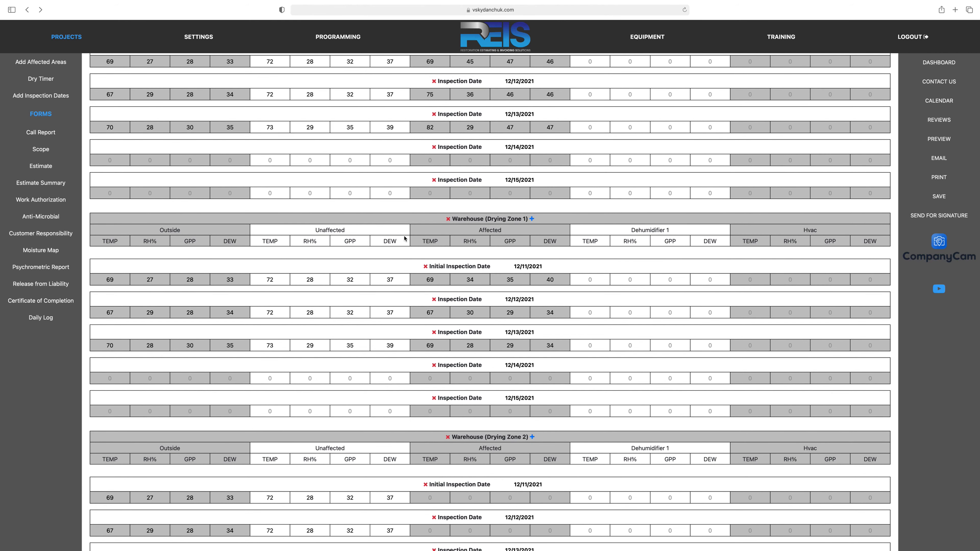
scroll(404, 236, down, 4)
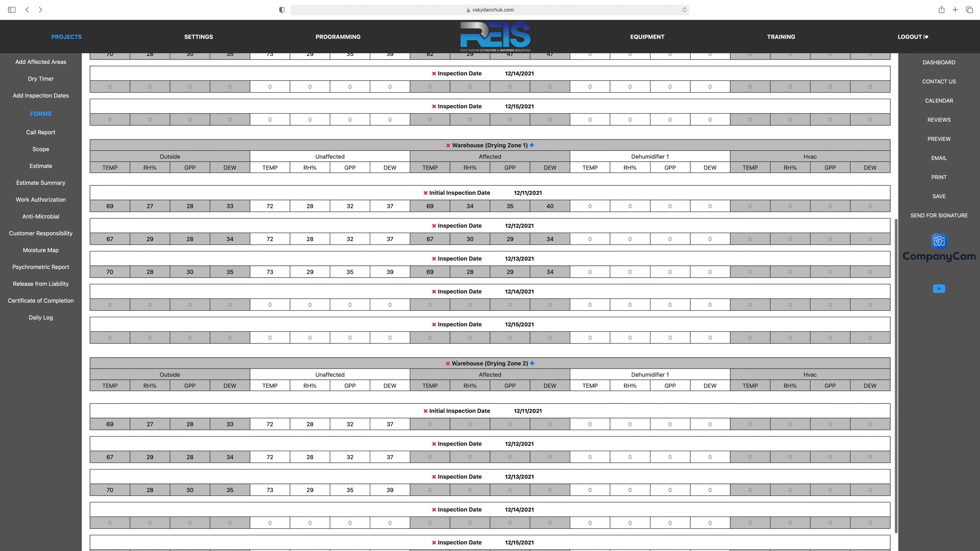
scroll(415, 369, down, 2)
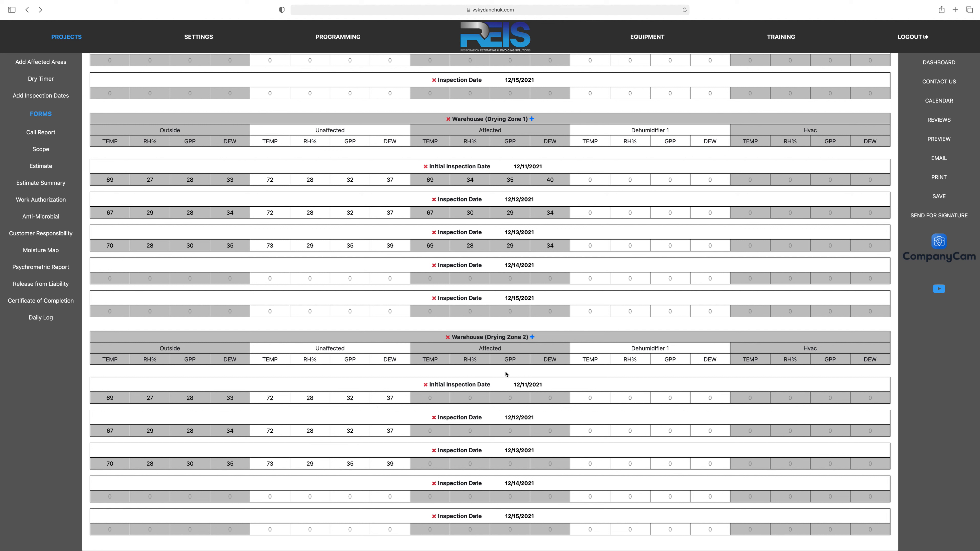
click(448, 338)
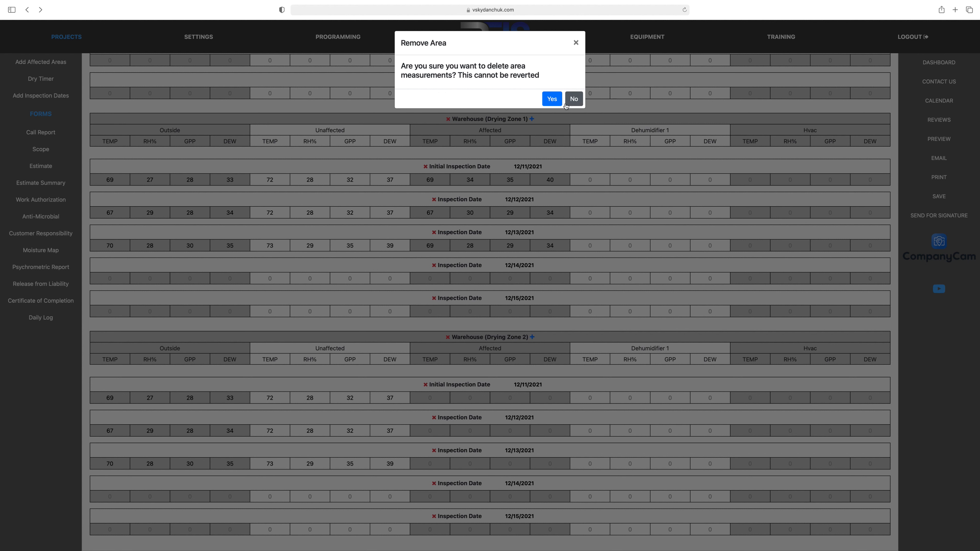
click(552, 100)
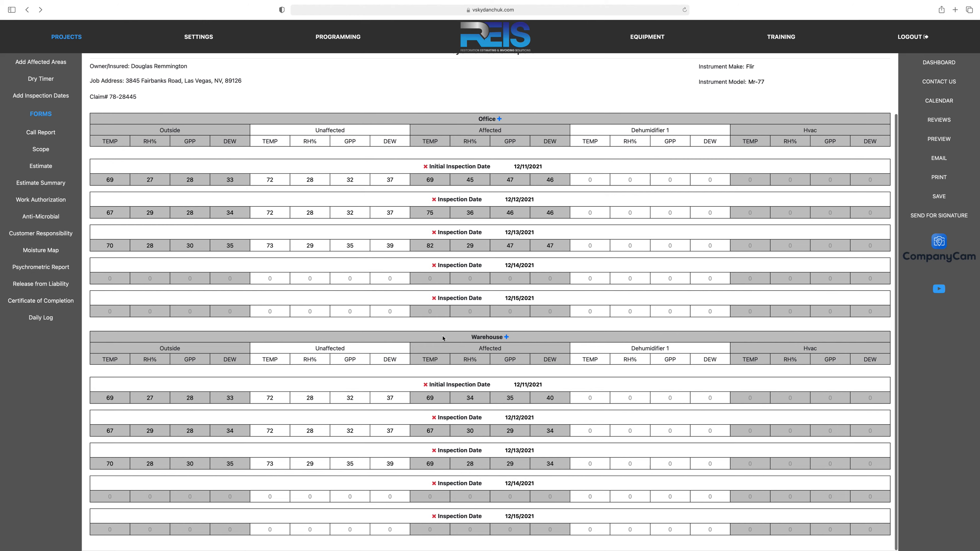
scroll(444, 339, up, 3)
scroll(441, 339, up, 2)
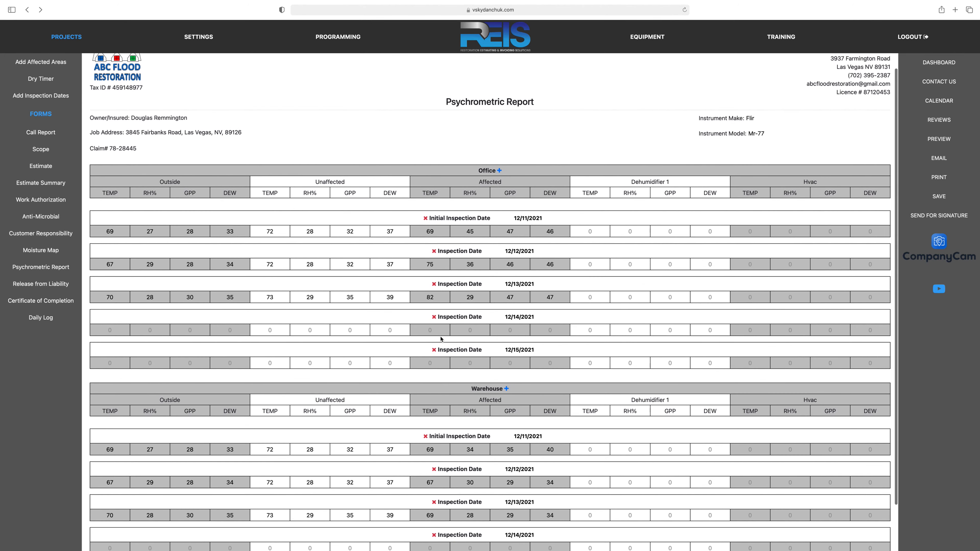